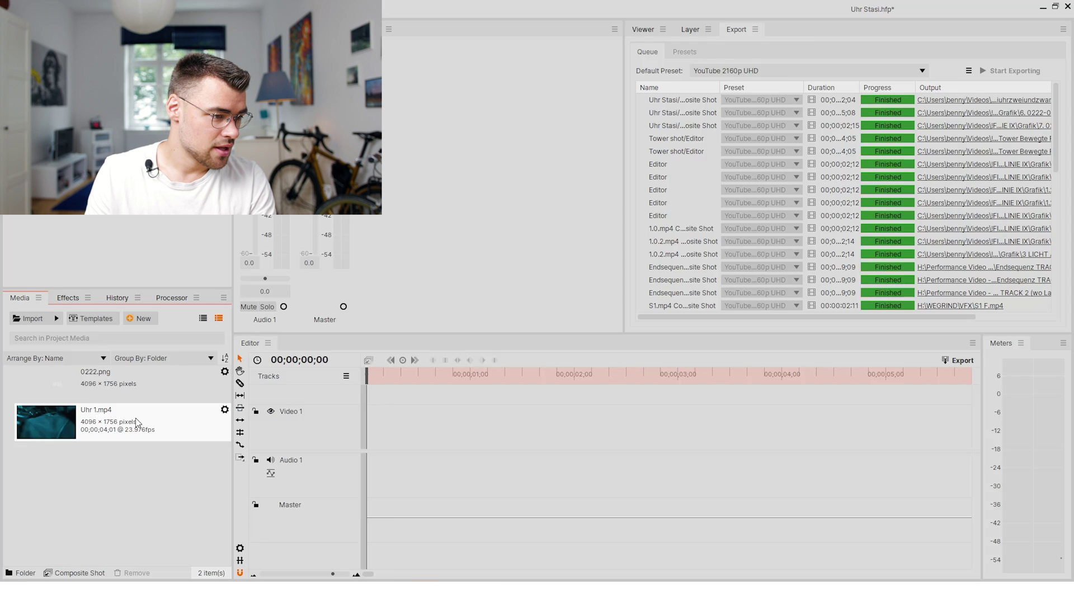
Open the context menu for the Uhr 1.mp4 clip in the Media panel
{"action": "right_click", "coordinate": [134, 424]}
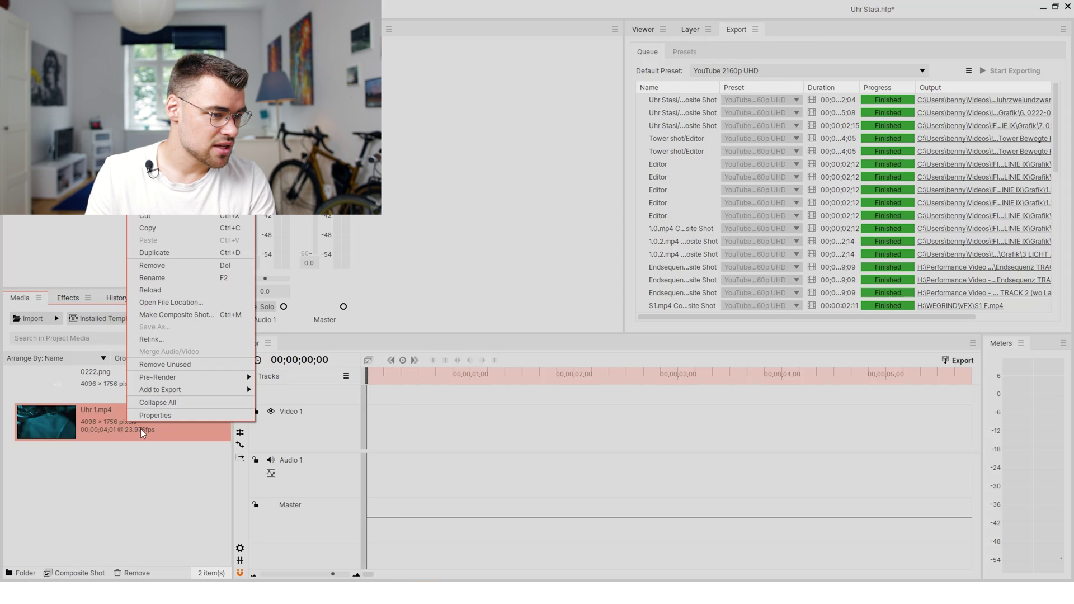
Make a composite shot from Uhr 1.mp4, accepting its 4096 × 1756 properties
{"action": "left_click", "coordinate": [179, 316]}
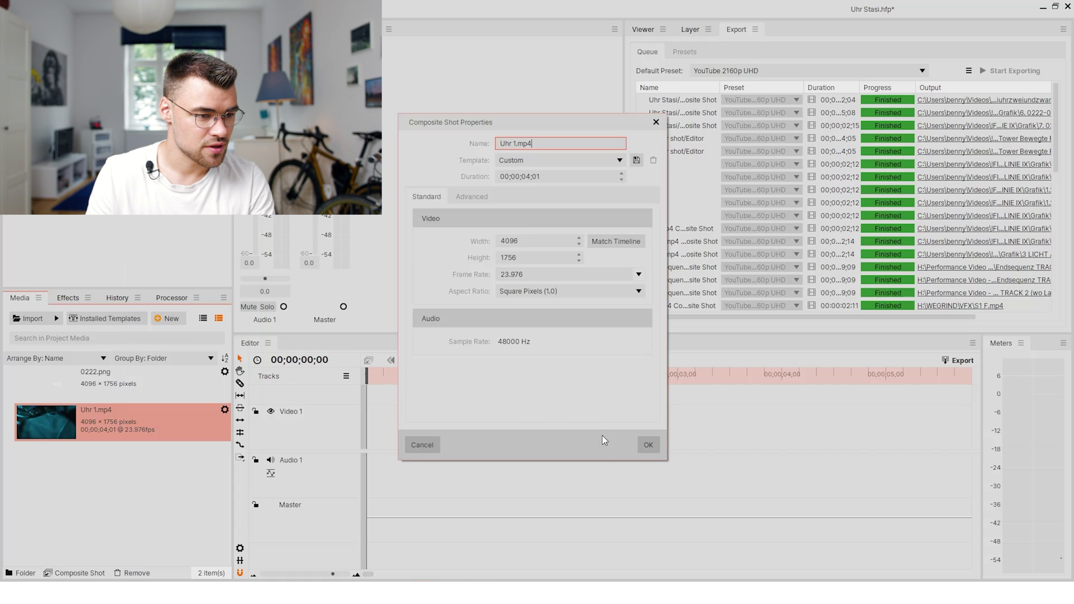
{"action": "left_click", "coordinate": [649, 448]}
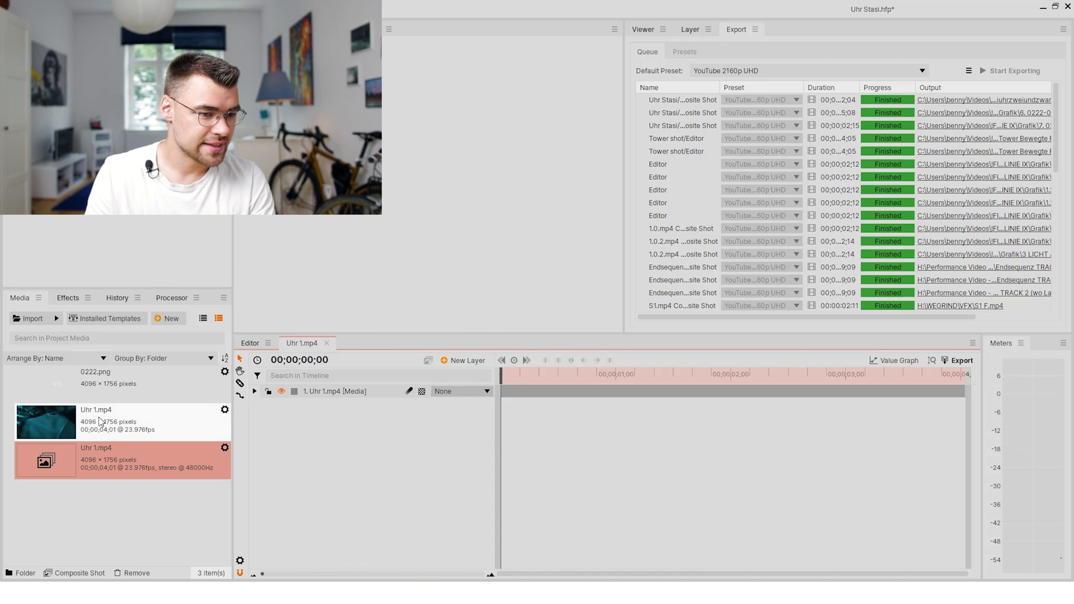
Select and expand the Uhr 1.mp4 layer and add a Tracker to it
{"action": "left_click", "coordinate": [515, 392]}
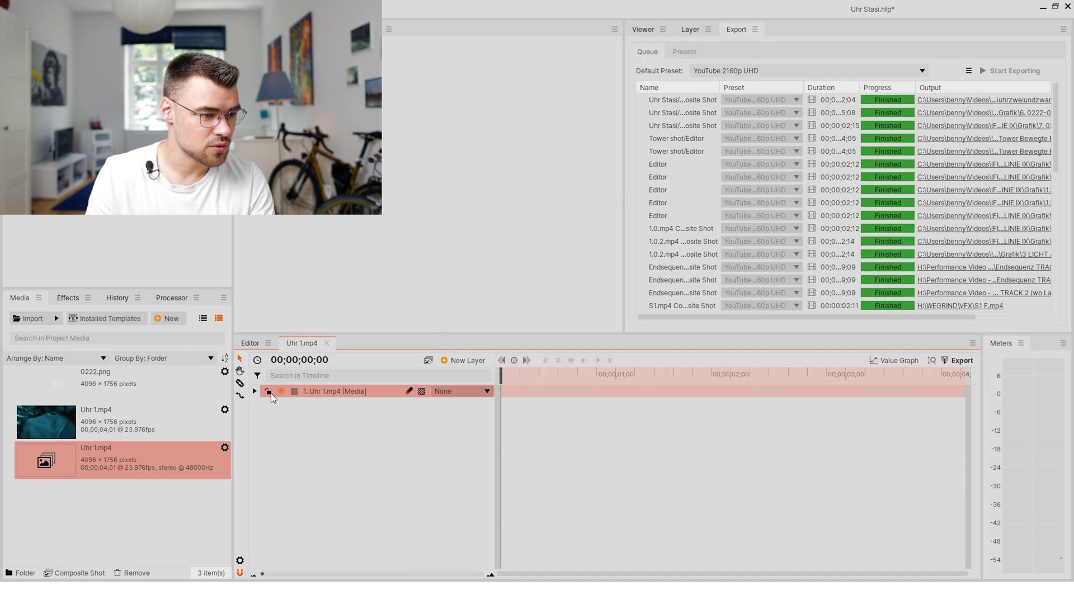
{"action": "left_click", "coordinate": [255, 391]}
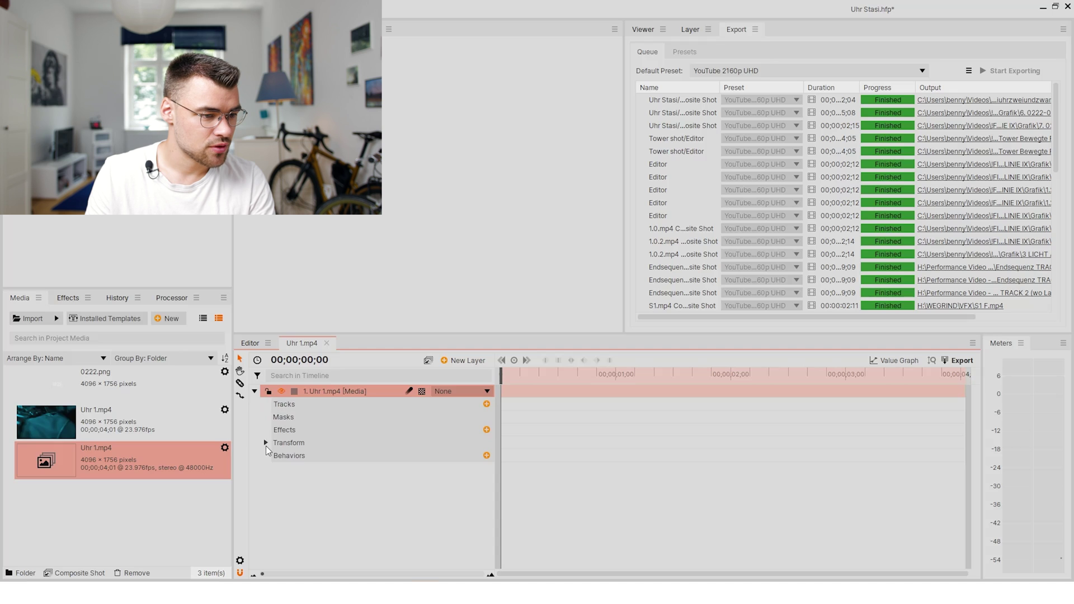
{"action": "left_click", "coordinate": [266, 442]}
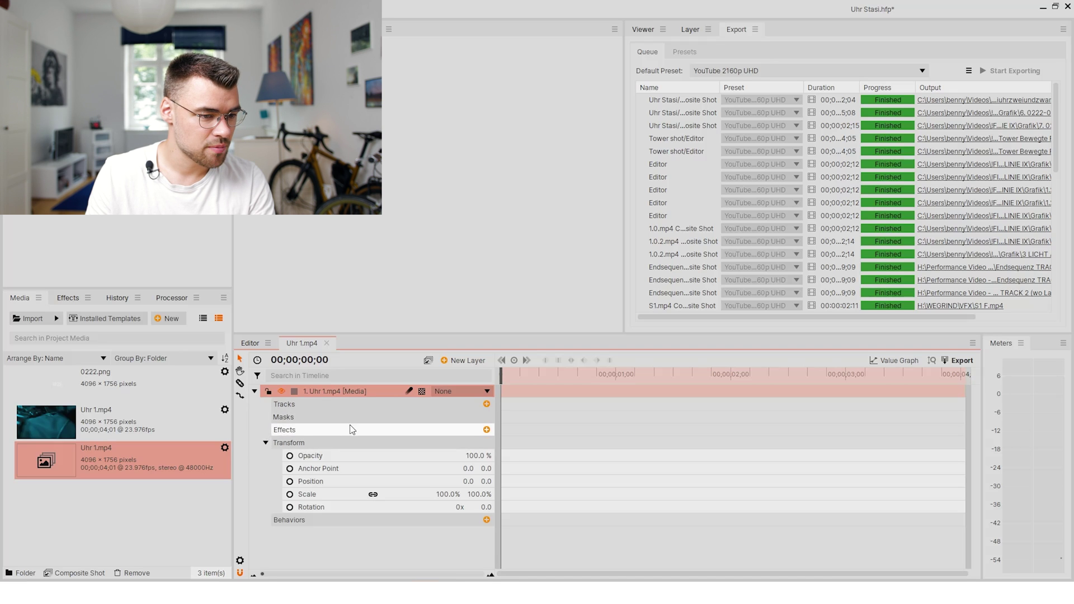
{"action": "left_click", "coordinate": [487, 405]}
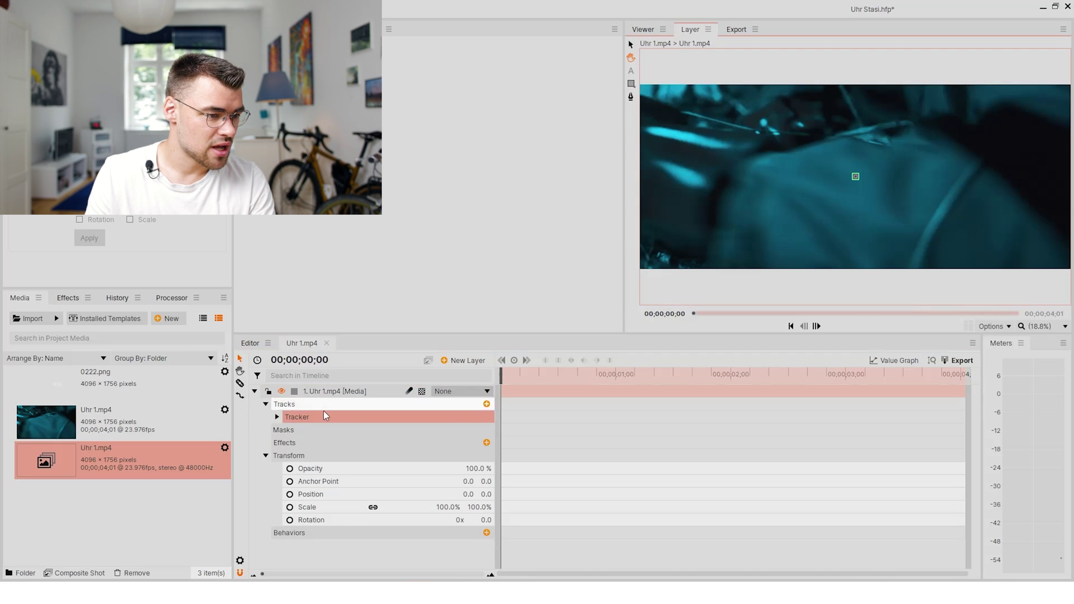
Reveal Tracking Point 1's settings, move the playhead to 01;15, and select the point
{"action": "left_click", "coordinate": [277, 417]}
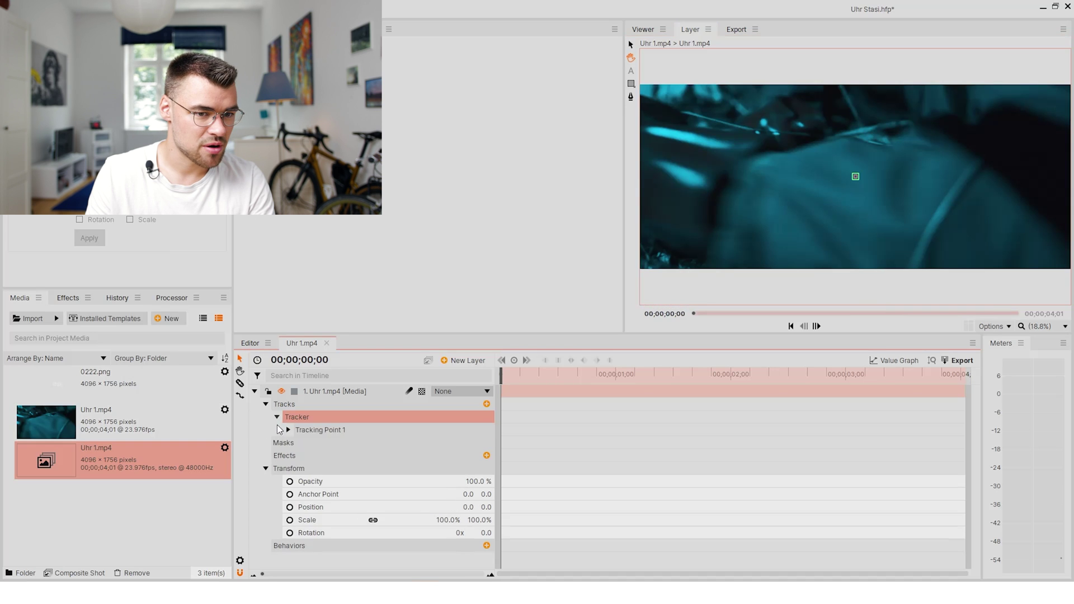
{"action": "left_click", "coordinate": [287, 431]}
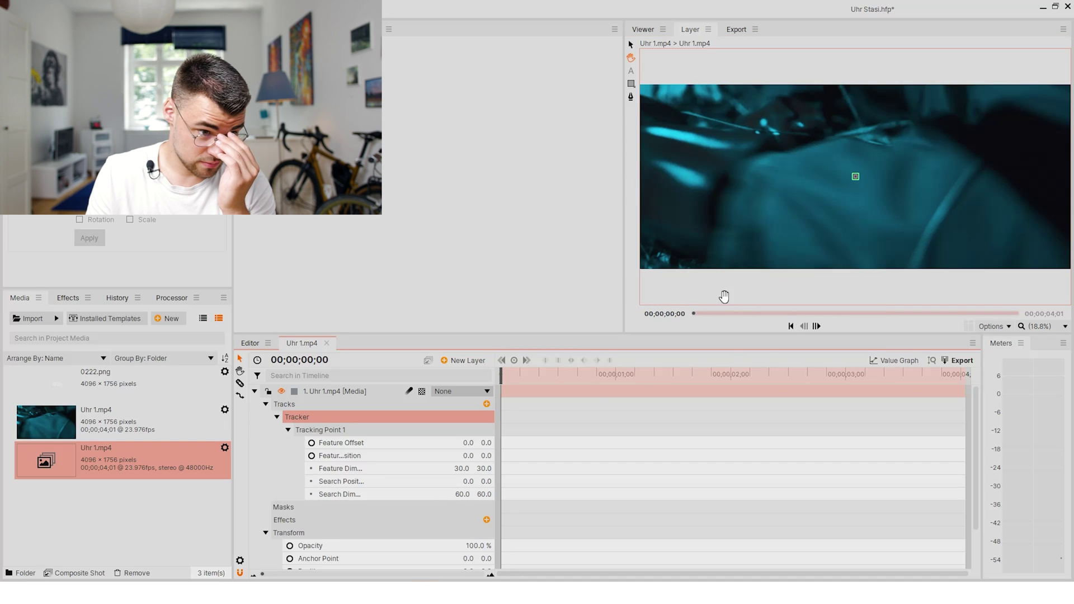
{"action": "left_click_drag", "start_coordinate": [507, 373], "coordinate": [689, 410]}
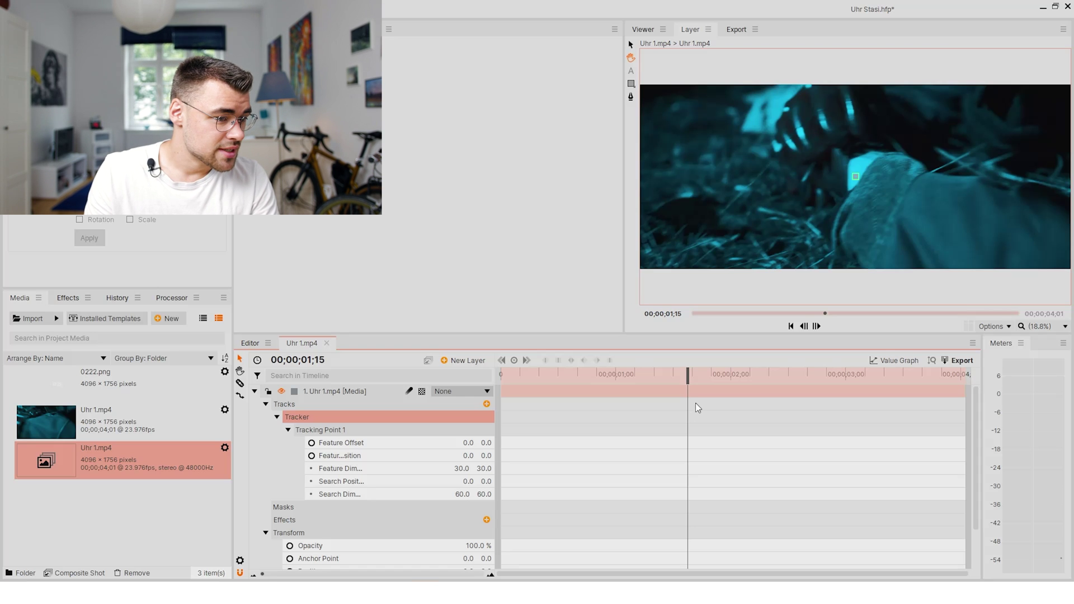
{"action": "left_click", "coordinate": [338, 432]}
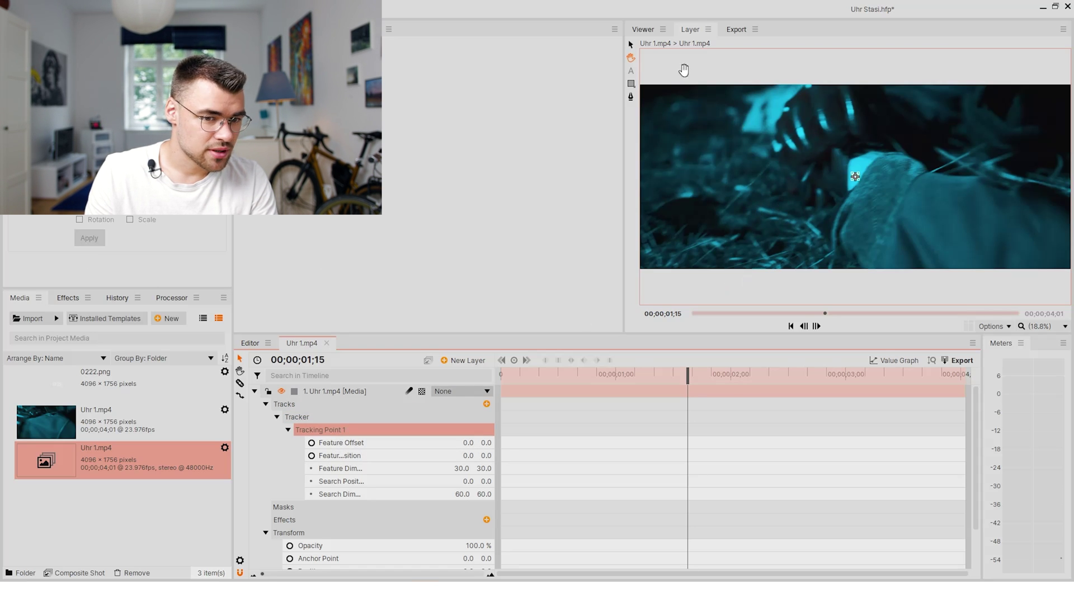
Set the viewer to 66.7%, pan to the watch, and move the playhead to 02;01
{"action": "left_click", "coordinate": [1059, 330]}
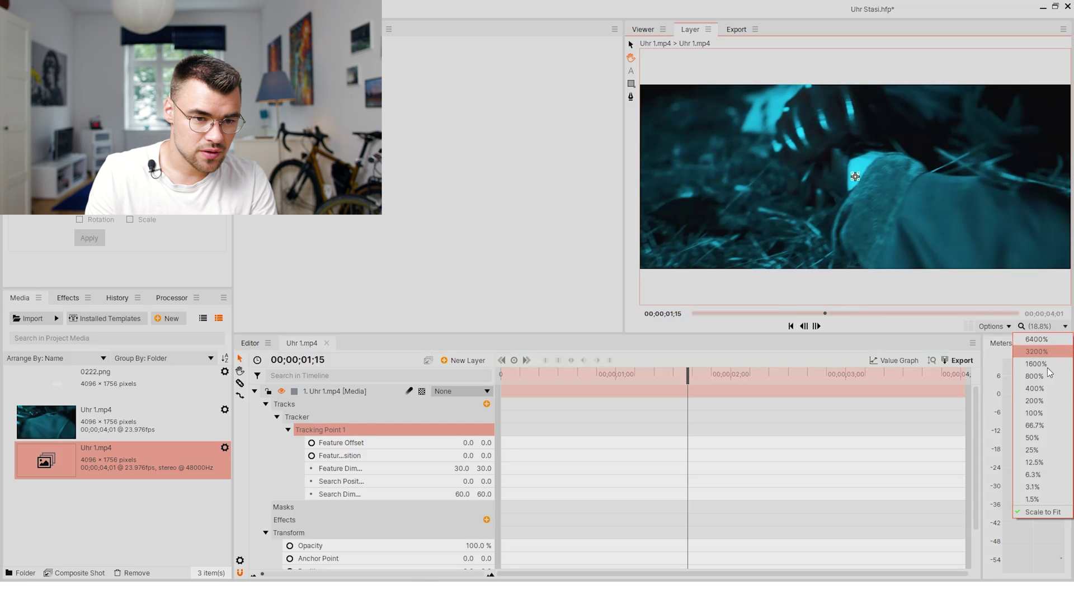
{"action": "left_click", "coordinate": [1045, 413]}
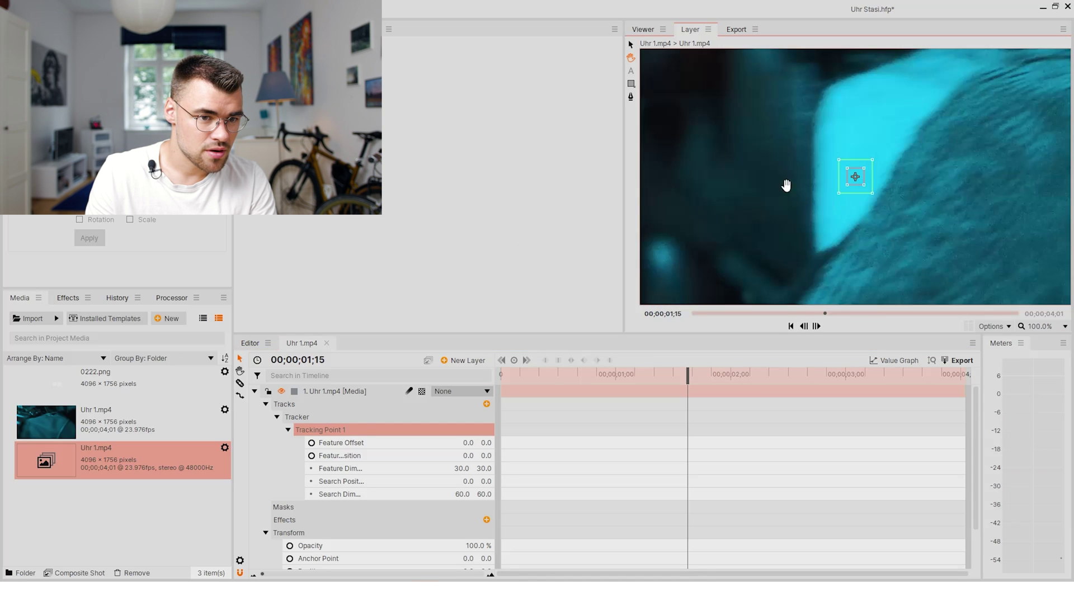
{"action": "left_click", "coordinate": [632, 57]}
{"action": "left_click_drag", "start_coordinate": [792, 131], "coordinate": [960, 240]}
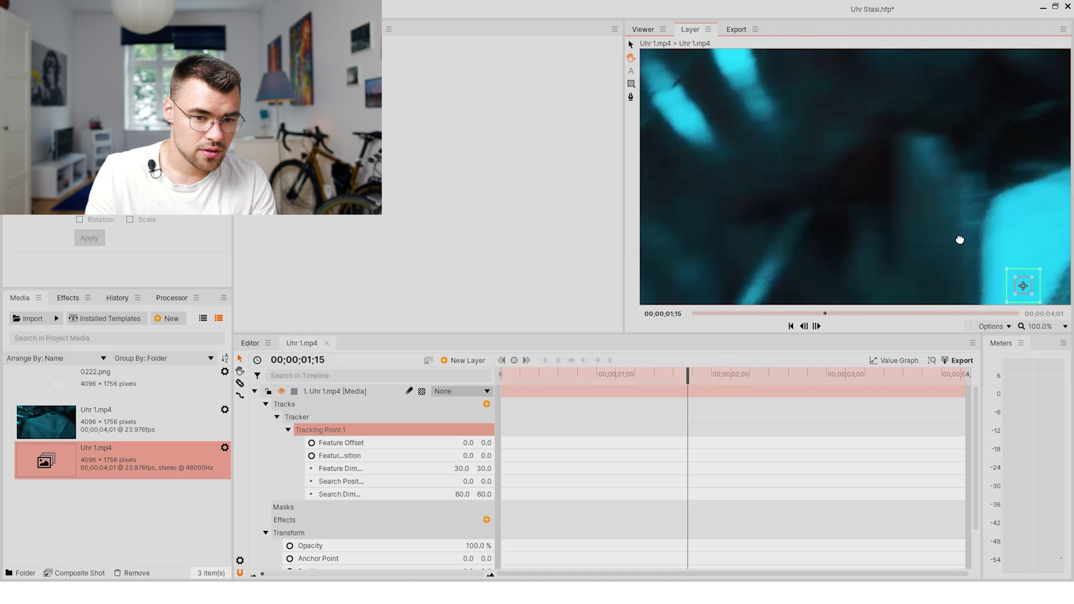
{"action": "left_click", "coordinate": [1032, 329]}
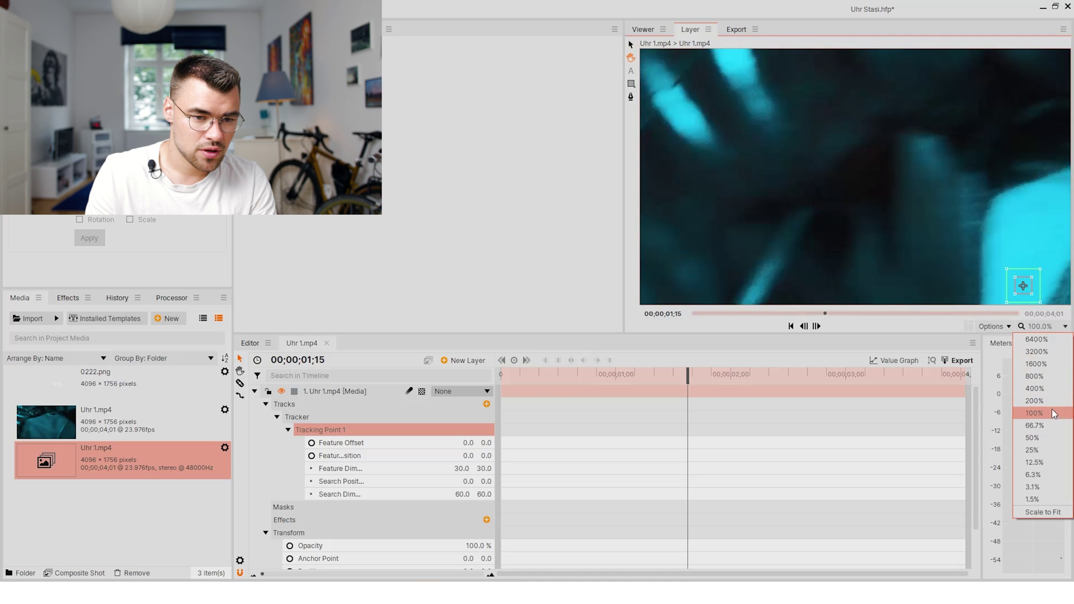
{"action": "left_click", "coordinate": [1042, 425]}
{"action": "left_click_drag", "start_coordinate": [859, 208], "coordinate": [804, 132]}
{"action": "left_click_drag", "start_coordinate": [688, 378], "coordinate": [736, 378]}
Drag Tracking Point 1 onto the watch detail and nudge it into place
{"action": "left_click", "coordinate": [636, 50]}
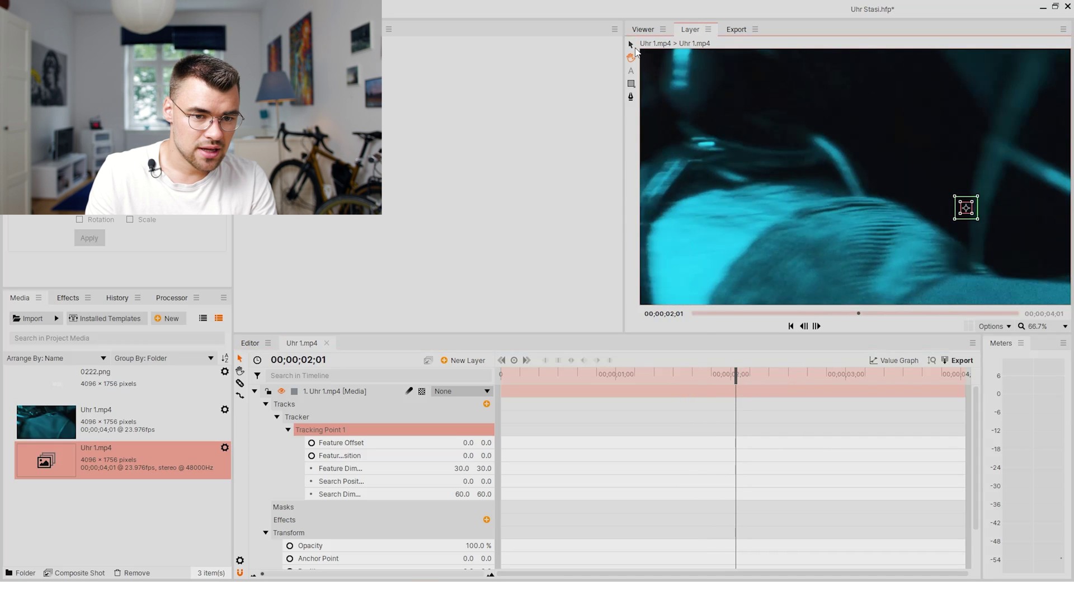
{"action": "left_click_drag", "start_coordinate": [968, 218], "coordinate": [668, 177]}
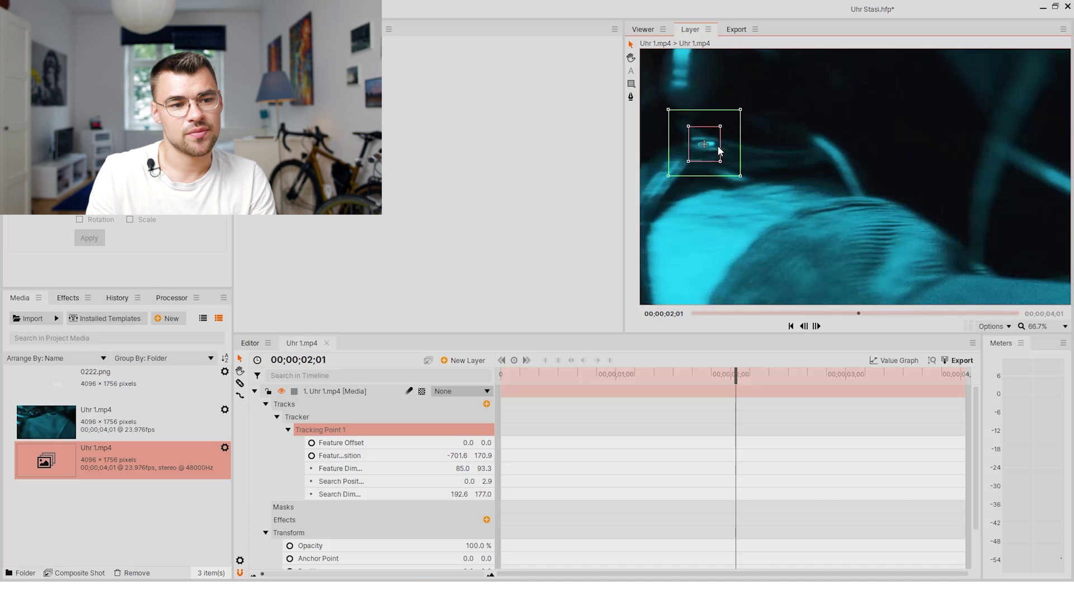
{"action": "left_click_drag", "start_coordinate": [718, 155], "coordinate": [721, 154]}
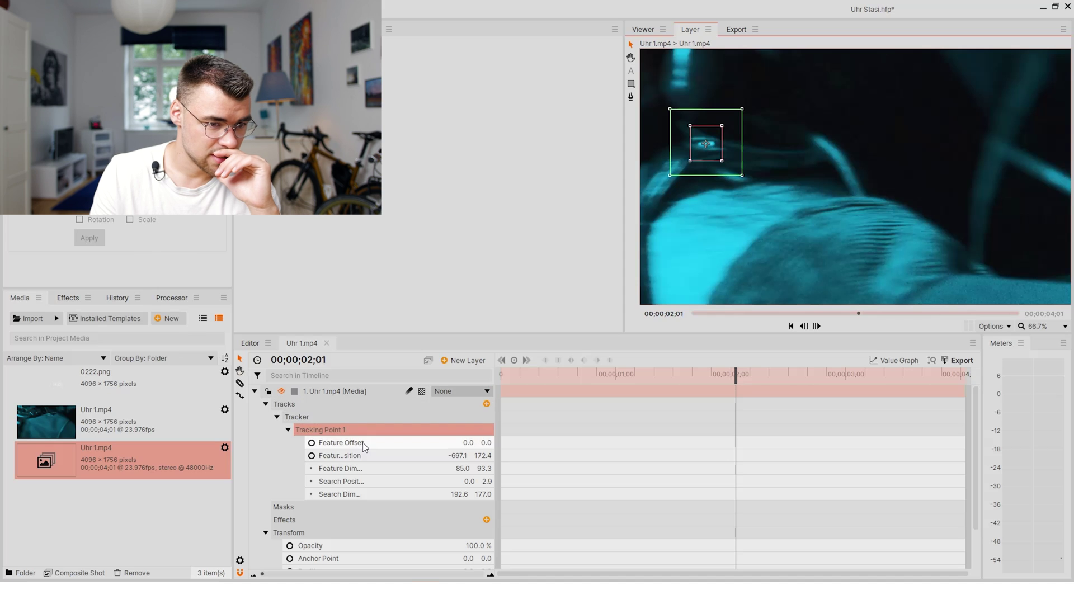
{"action": "left_click", "coordinate": [1042, 329]}
Zoom the viewer to 50% and track Tracking Point 1 forward, keeping it in view
{"action": "left_click", "coordinate": [1042, 439]}
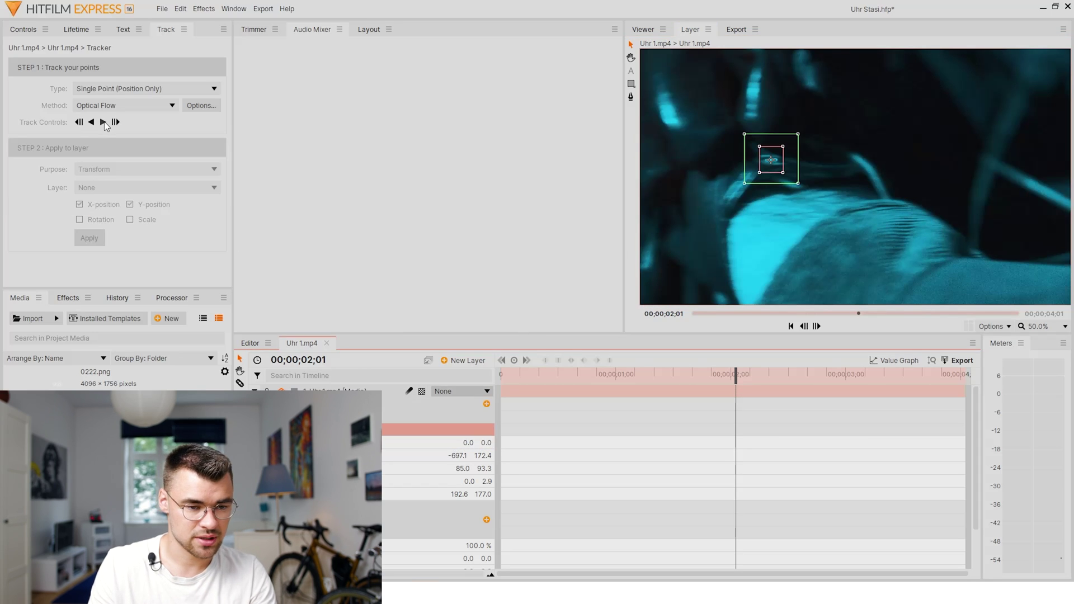
{"action": "left_click", "coordinate": [116, 123]}
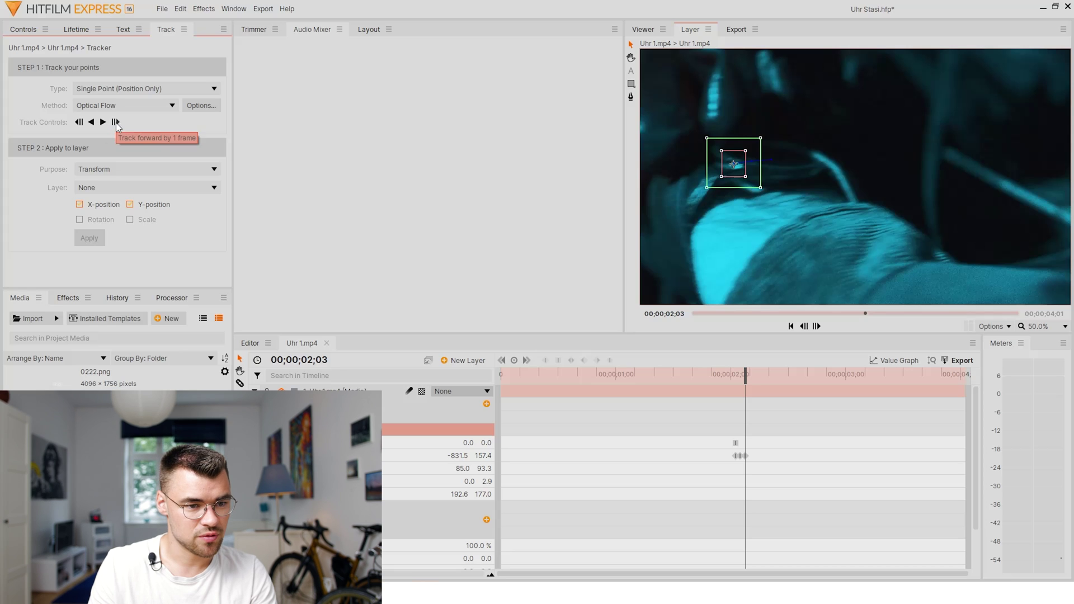
{"action": "left_click", "coordinate": [103, 122]}
{"action": "left_click", "coordinate": [116, 123]}
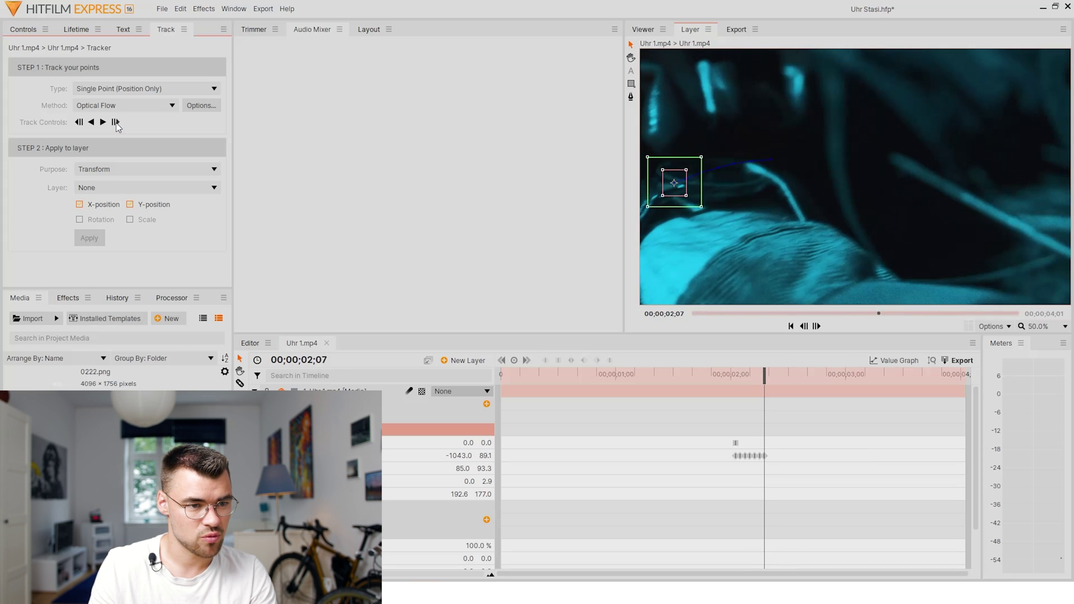
{"action": "left_click", "coordinate": [630, 57]}
{"action": "left_click_drag", "start_coordinate": [821, 160], "coordinate": [971, 135]}
{"action": "left_click", "coordinate": [114, 124]}
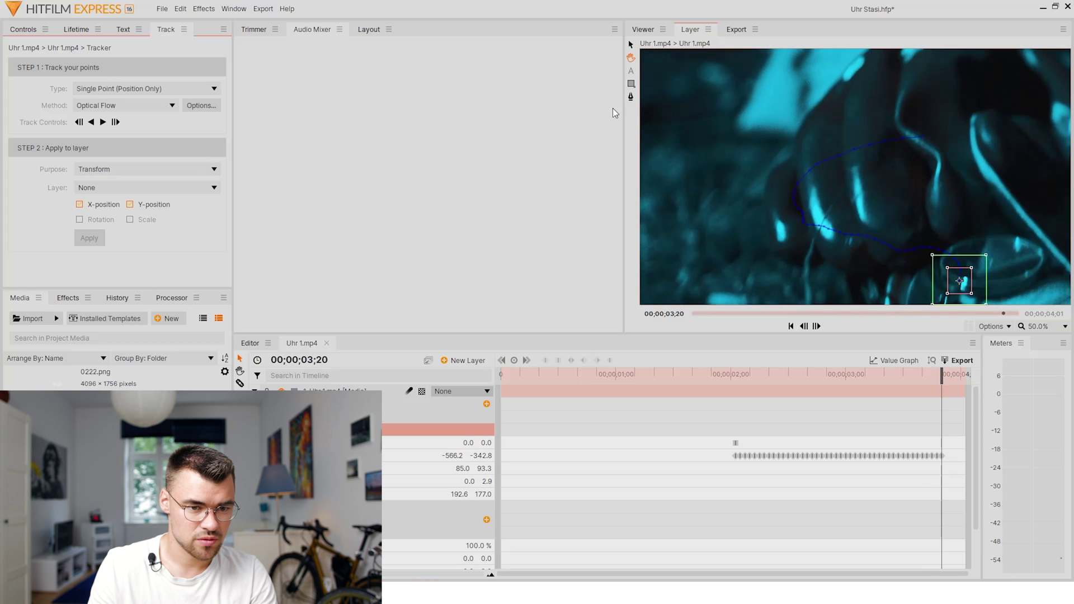
Re-centre the tracker on the watch and finish tracking forward to 04;00
{"action": "left_click_drag", "start_coordinate": [786, 184], "coordinate": [695, 53]}
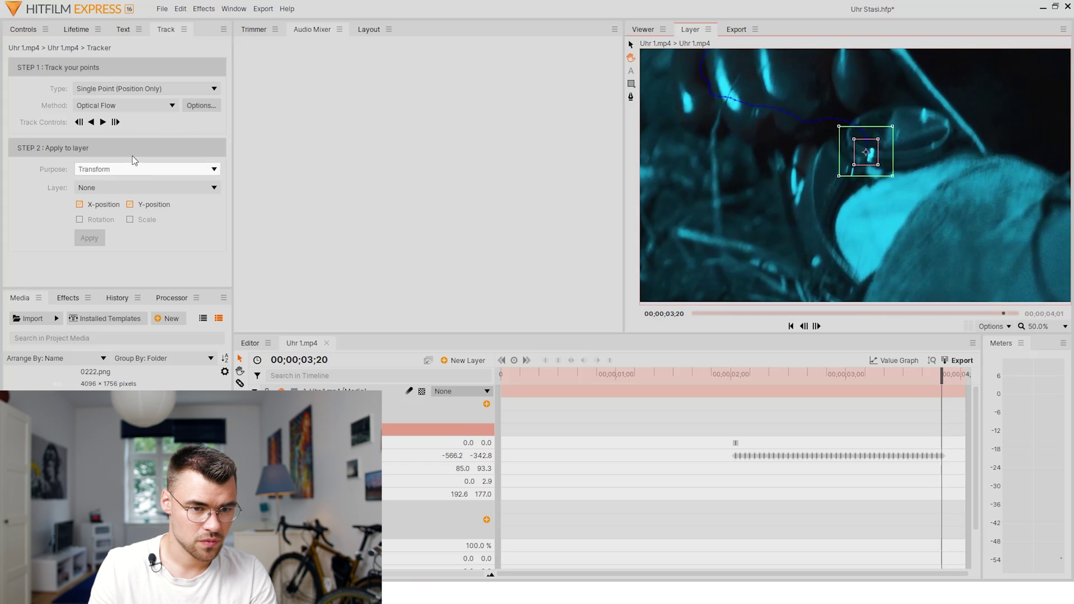
{"action": "left_click", "coordinate": [116, 122]}
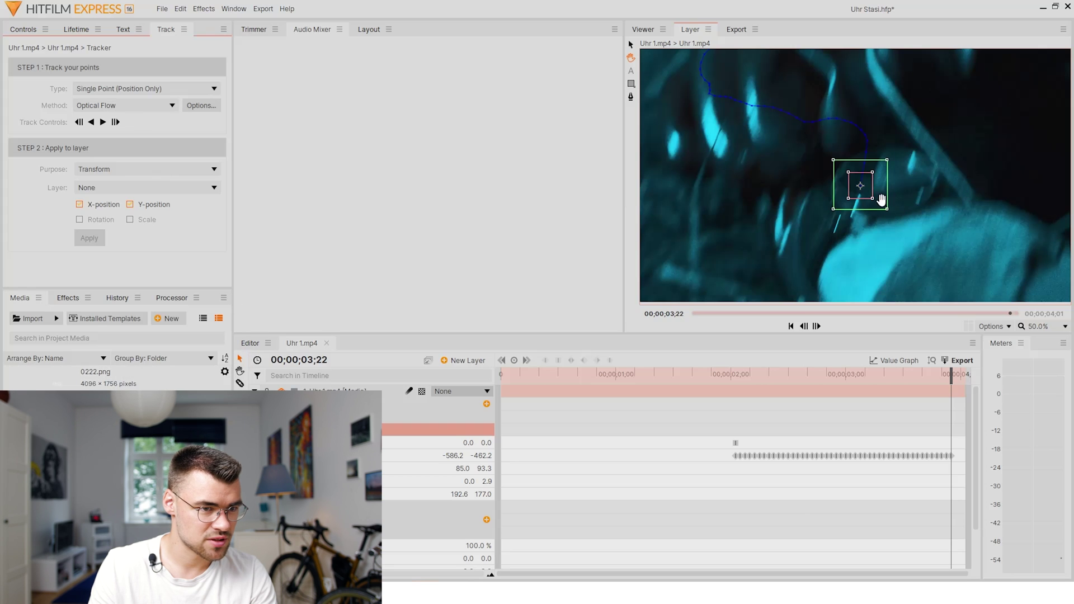
{"action": "left_click", "coordinate": [631, 45]}
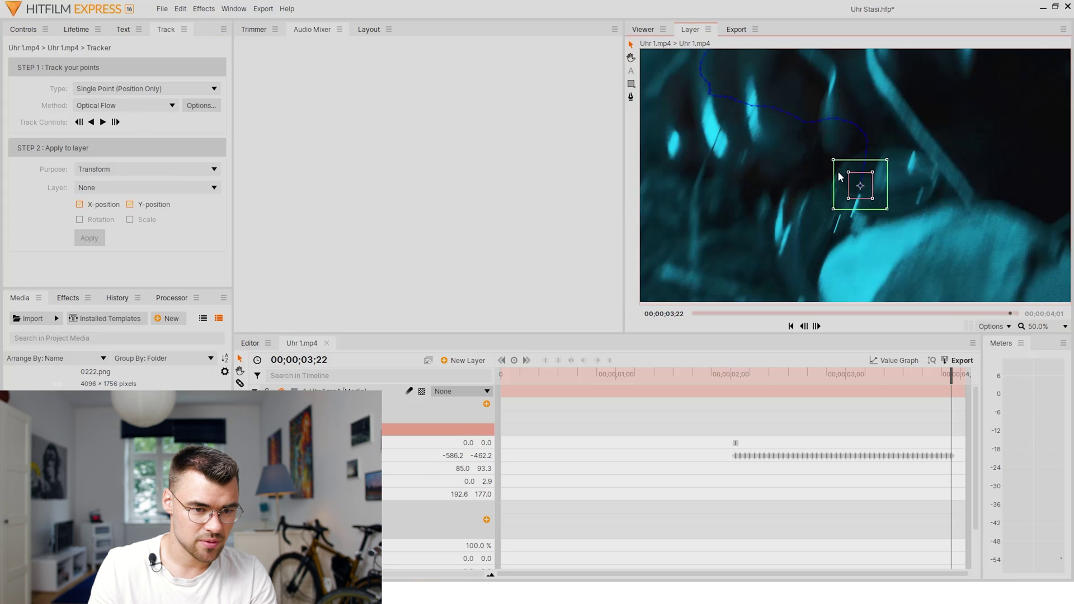
{"action": "left_click_drag", "start_coordinate": [860, 203], "coordinate": [855, 214]}
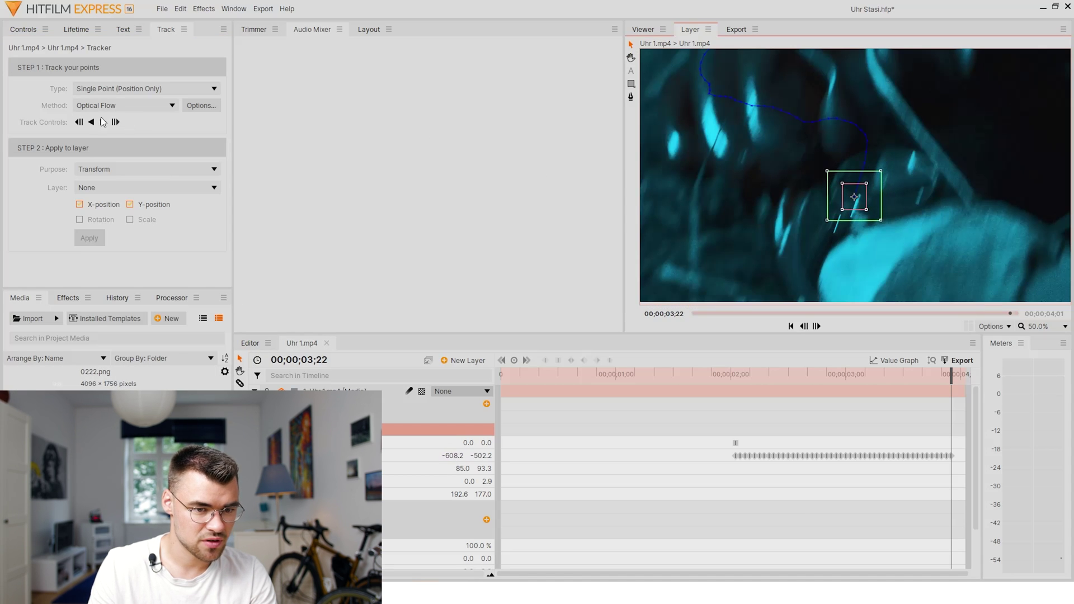
{"action": "left_click", "coordinate": [117, 124]}
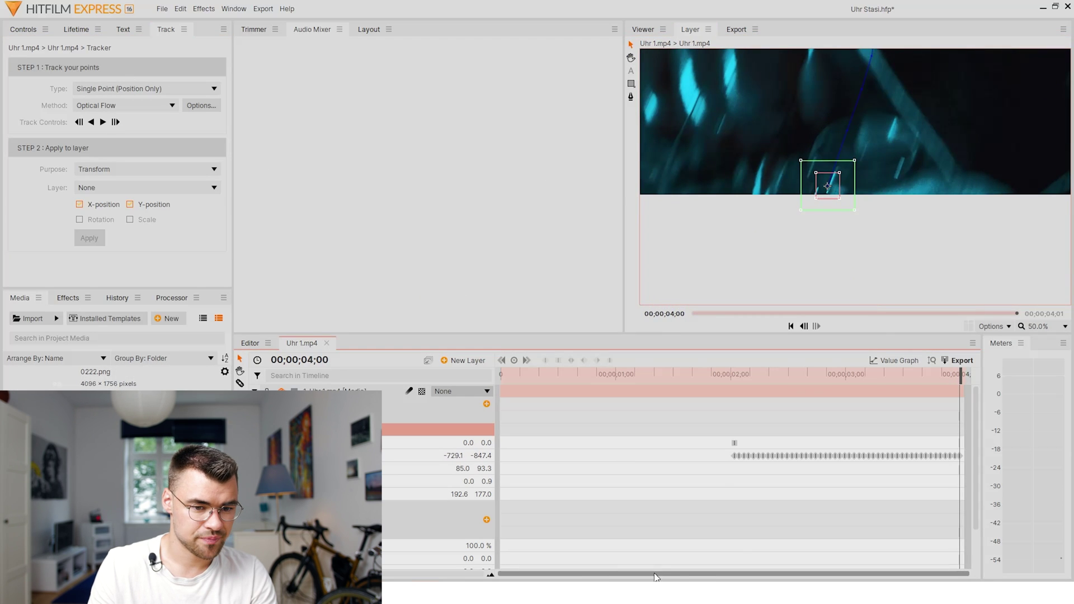
{"action": "left_click_drag", "start_coordinate": [962, 383], "coordinate": [737, 379]}
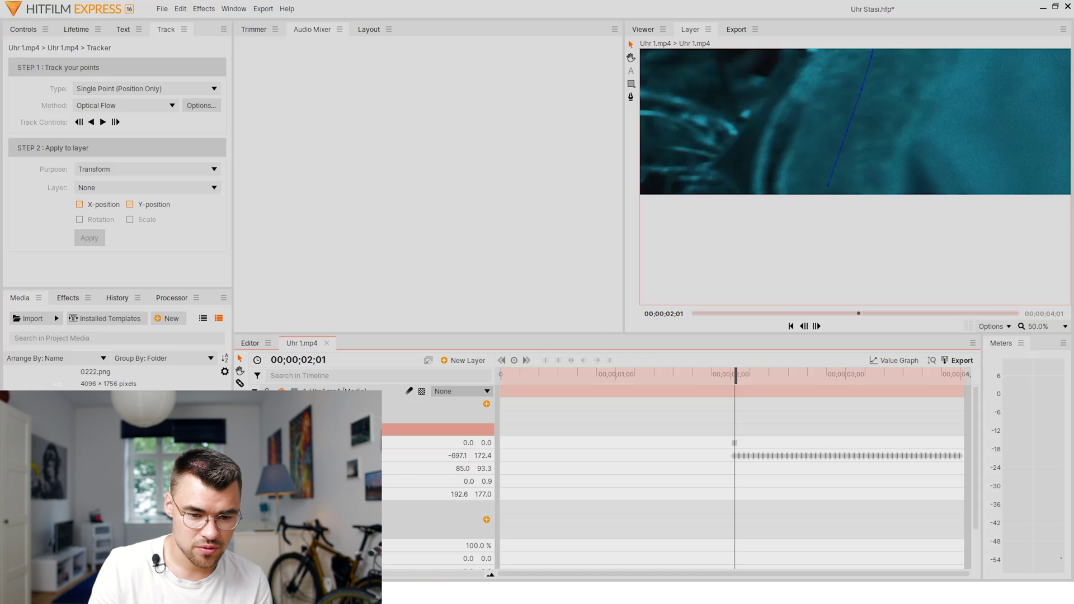
{"action": "left_click", "coordinate": [1050, 330]}
{"action": "left_click", "coordinate": [1039, 508]}
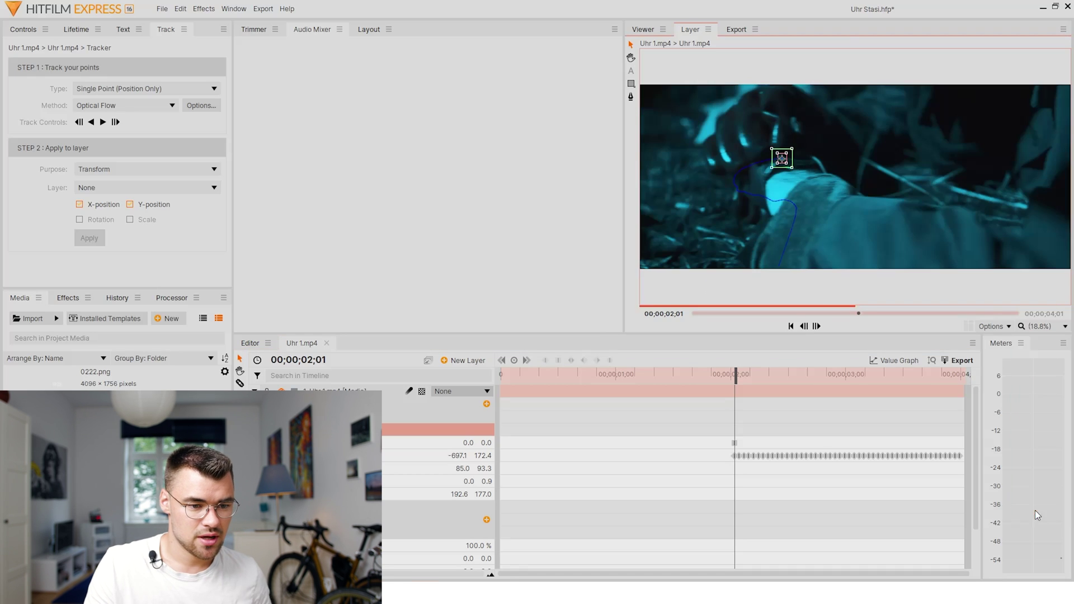
{"action": "left_click_drag", "start_coordinate": [737, 383], "coordinate": [848, 412]}
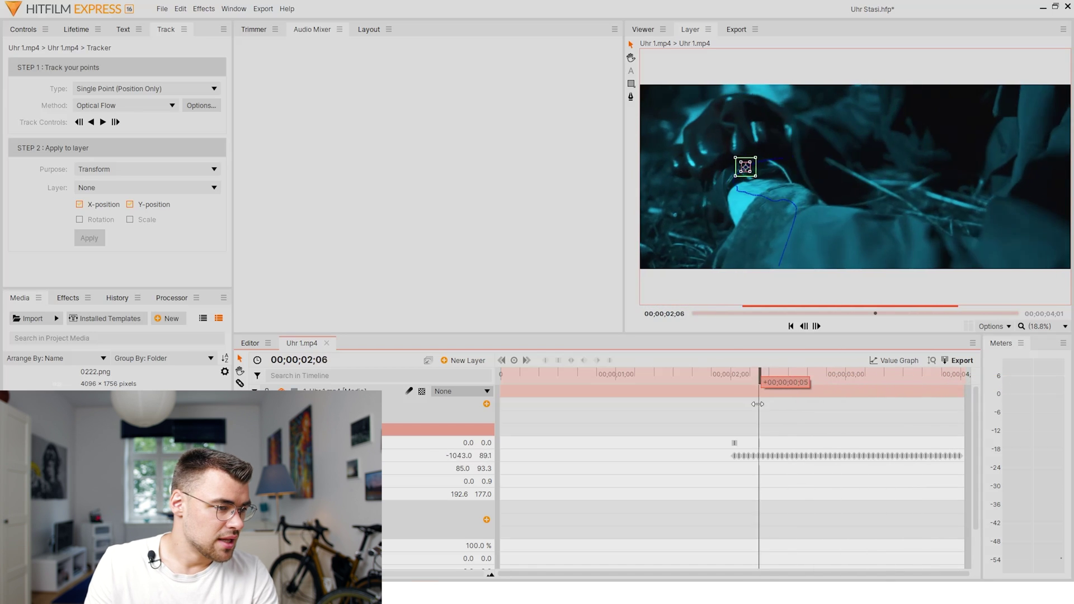
{"action": "left_click_drag", "start_coordinate": [757, 404], "coordinate": [735, 404]}
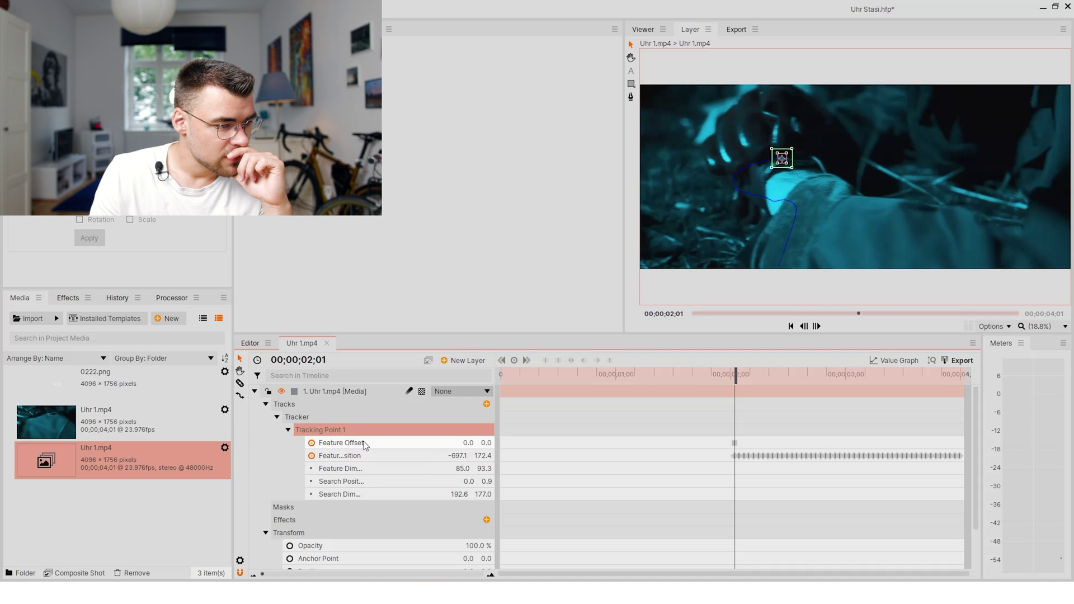
{"action": "left_click", "coordinate": [53, 389]}
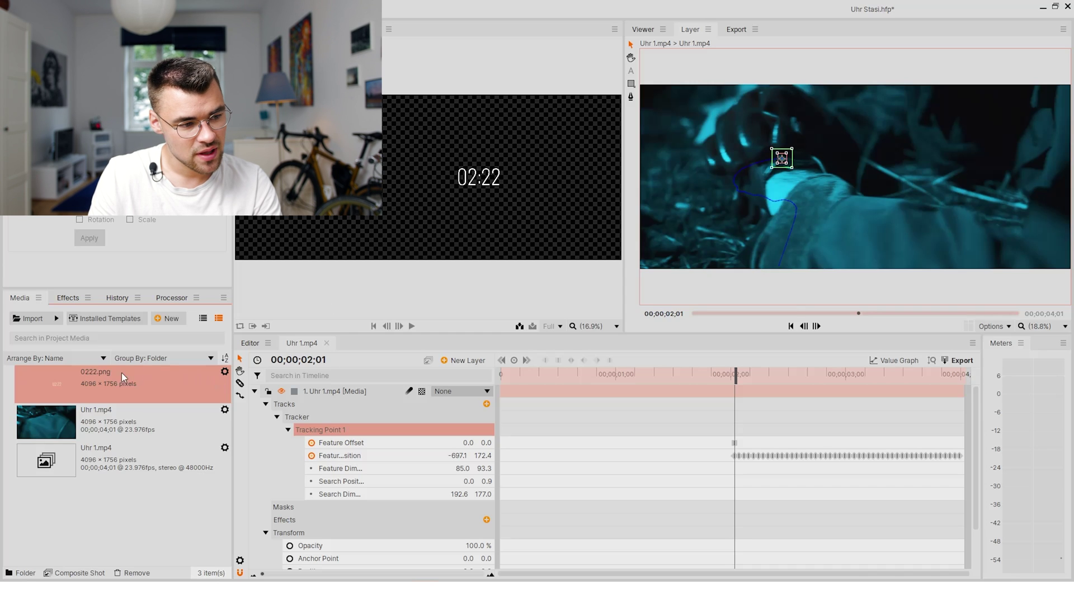
Add 0222.png as a layer above Uhr 1.mp4 and expand the layer properties in the Viewer
{"action": "left_click_drag", "start_coordinate": [92, 390], "coordinate": [298, 415]}
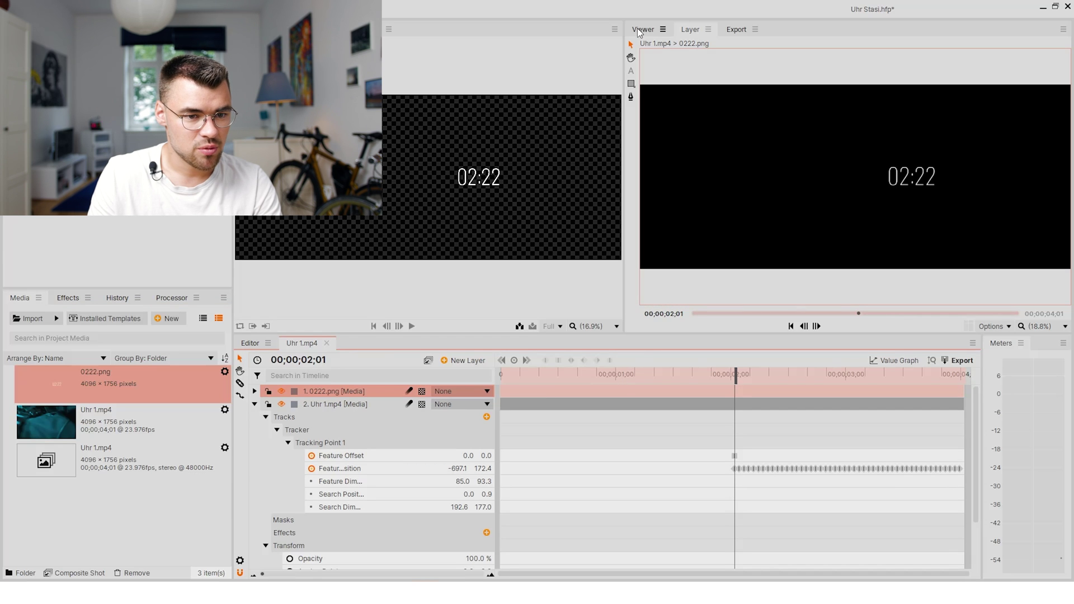
{"action": "left_click", "coordinate": [640, 32]}
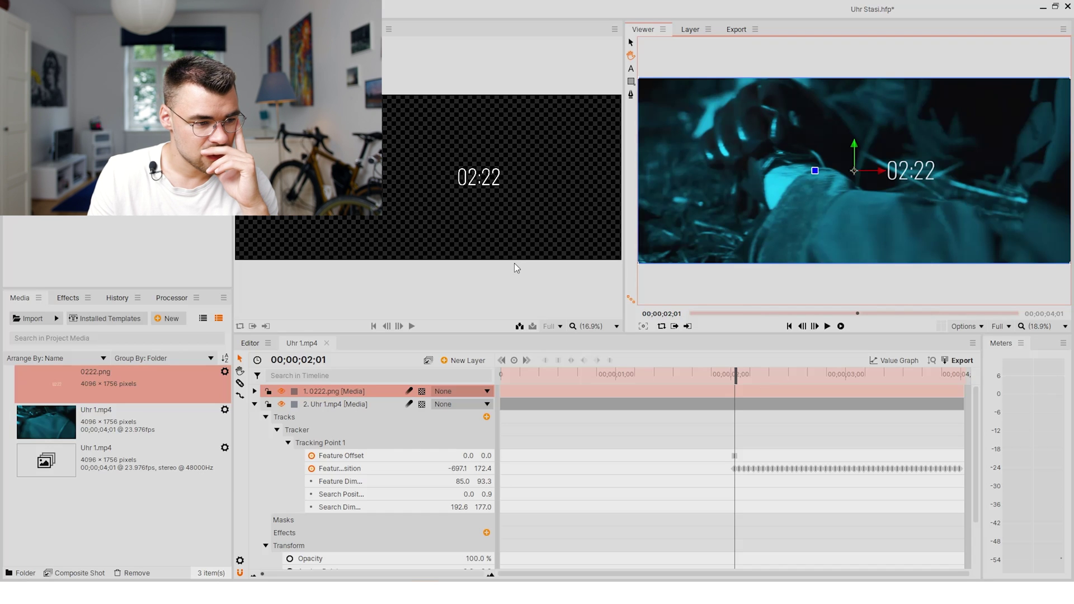
{"action": "left_click", "coordinate": [255, 391]}
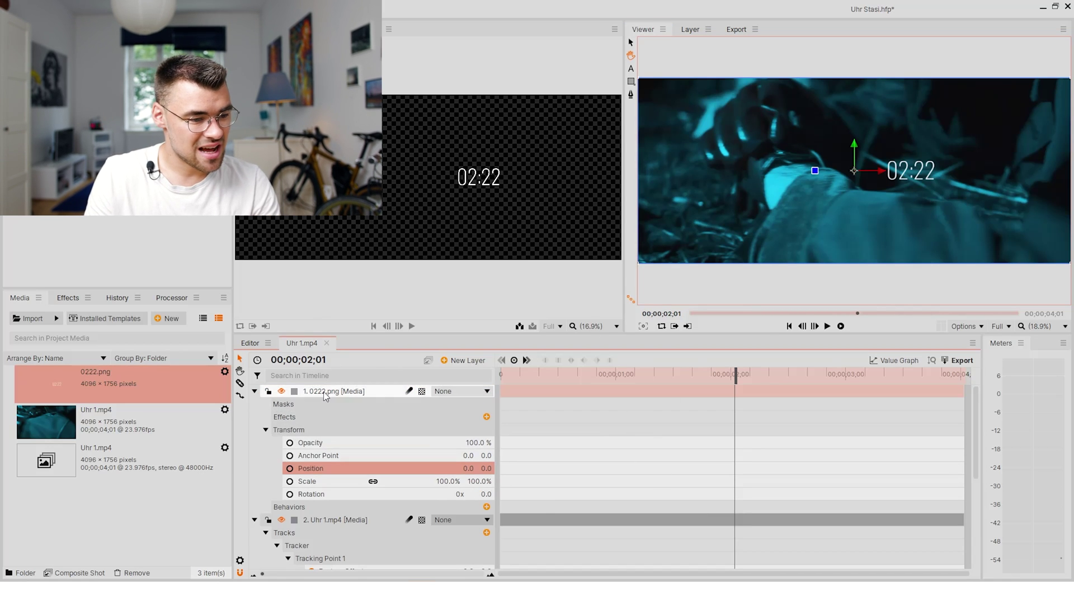
{"action": "scroll", "coordinate": [341, 512], "scroll_direction": "down", "scroll_amount": 1}
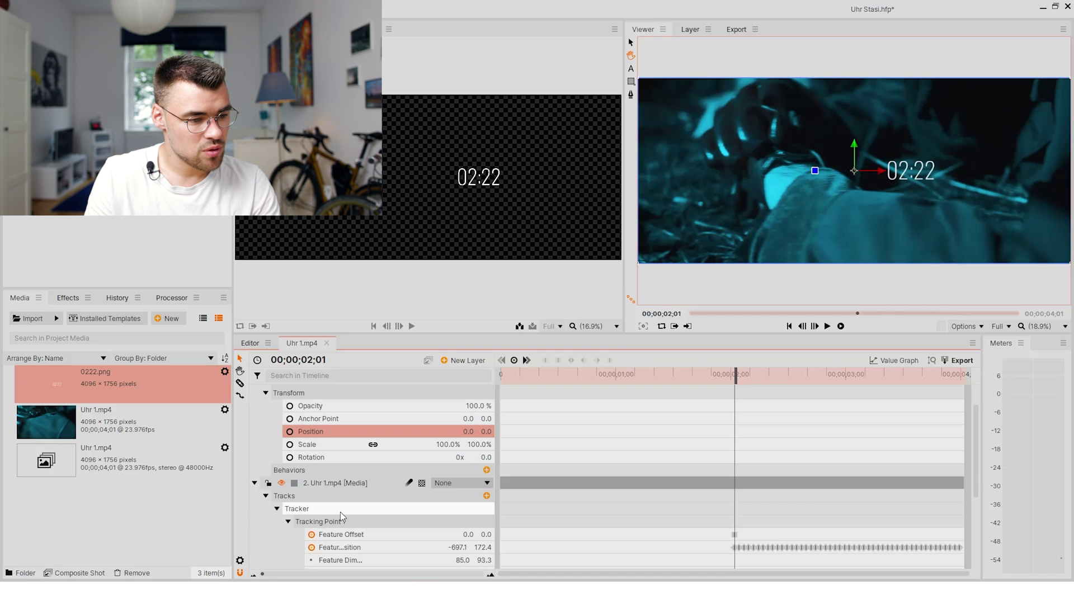
{"action": "left_click", "coordinate": [350, 481]}
{"action": "scroll", "coordinate": [350, 479], "scroll_direction": "down", "scroll_amount": 2}
Apply Tracking Point 1's X/Y position track to layer 1. 0222.png
{"action": "left_click", "coordinate": [336, 448]}
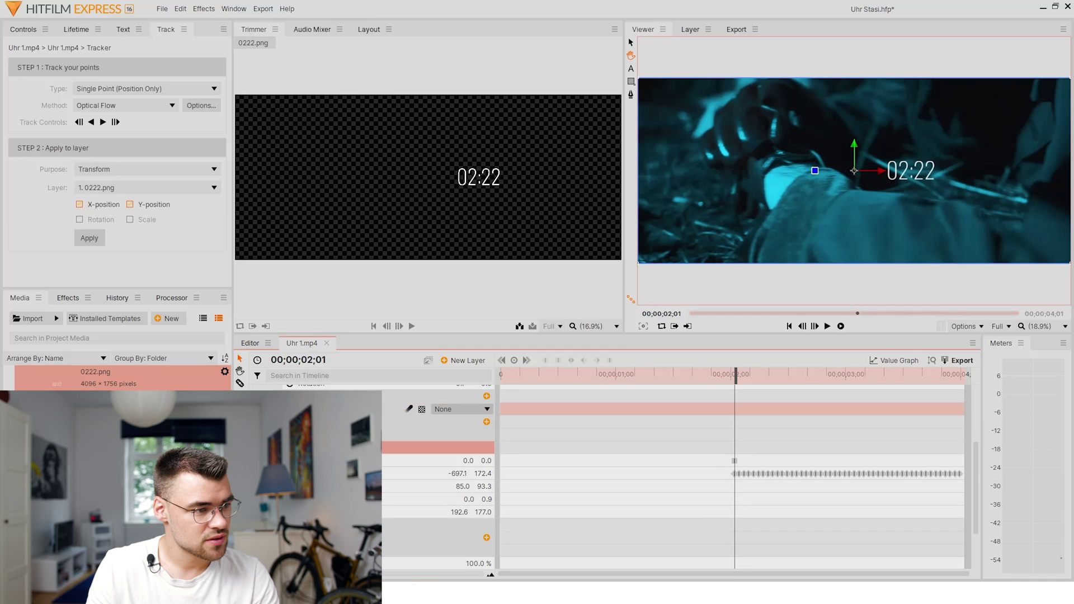
{"action": "left_click", "coordinate": [137, 185]}
{"action": "left_click", "coordinate": [138, 217]}
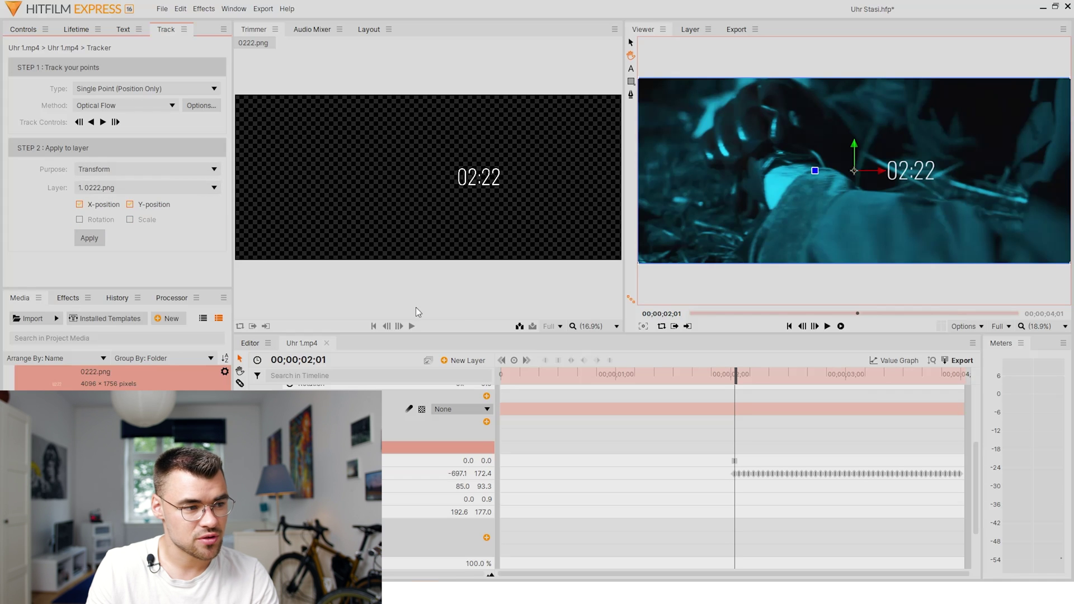
{"action": "left_click", "coordinate": [100, 237]}
{"action": "scroll", "coordinate": [707, 442], "scroll_direction": "up", "scroll_amount": 3}
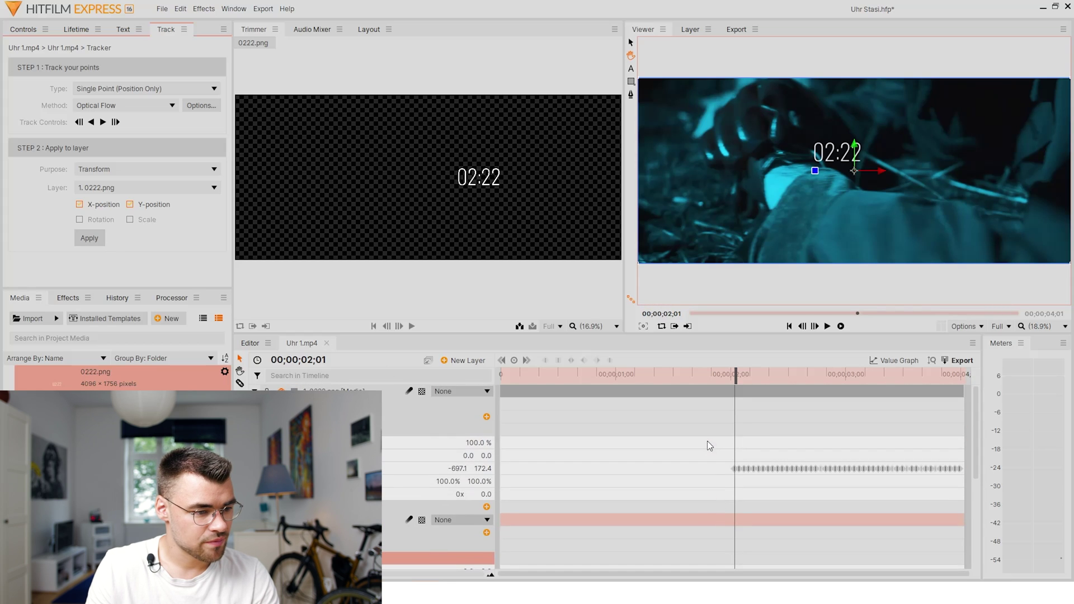
Set the 0222.png anchor point to 144.0, -280.0 and return to the track start
{"action": "left_click", "coordinate": [485, 456]}
{"action": "left_click_drag", "start_coordinate": [485, 456], "coordinate": [453, 458]}
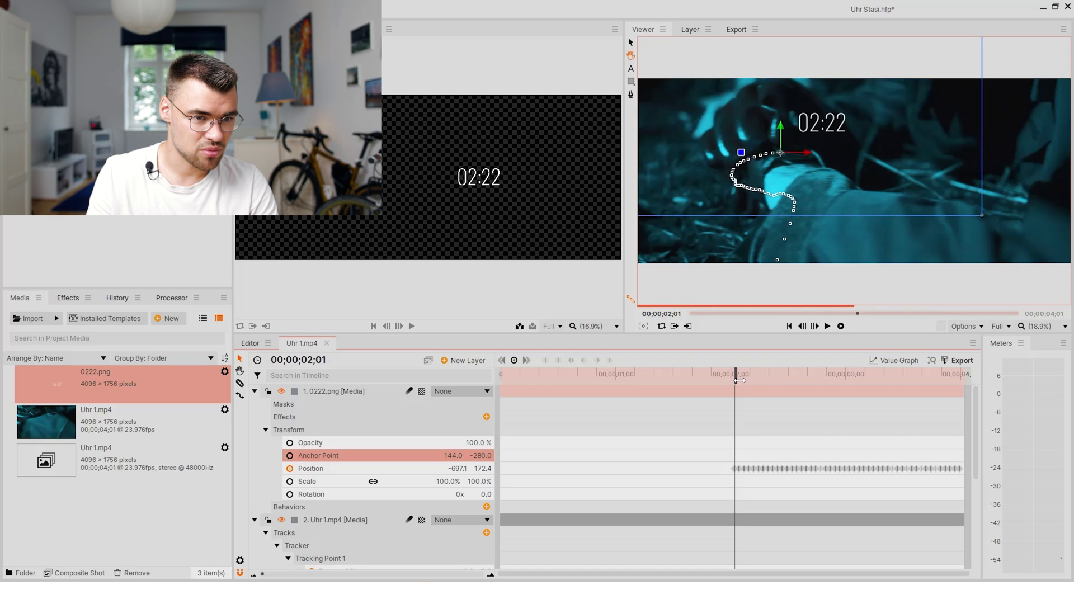
{"action": "left_click_drag", "start_coordinate": [738, 380], "coordinate": [737, 402]}
Play back and scrub from 02;01 to 04;00 to confirm 02:22 follows the watch
{"action": "key", "text": "space"}
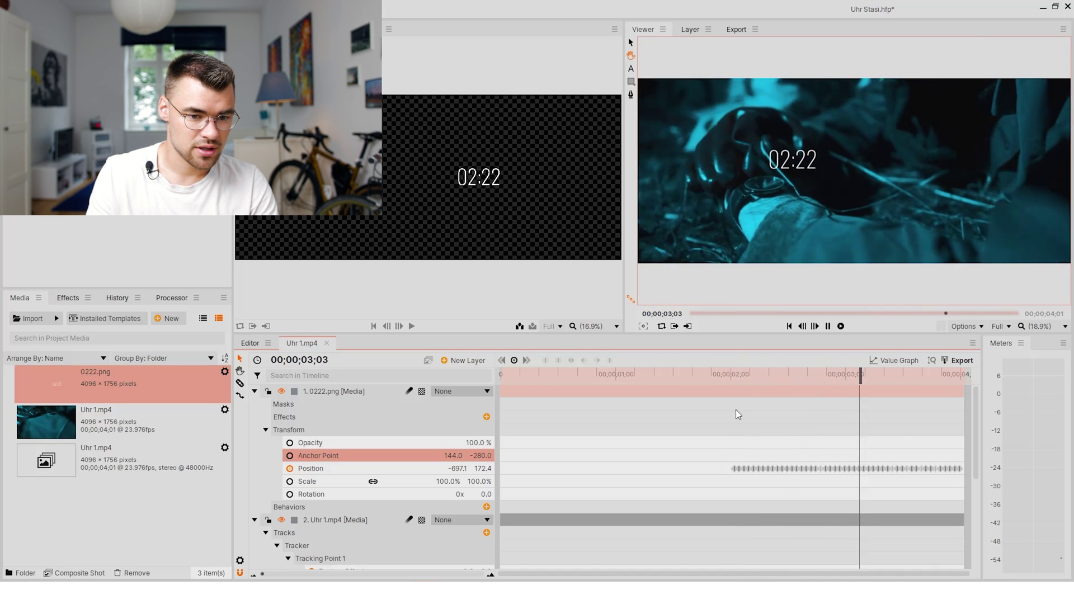
{"action": "key", "text": "space"}
{"action": "left_click_drag", "start_coordinate": [938, 377], "coordinate": [747, 401]}
{"action": "key", "text": "space"}
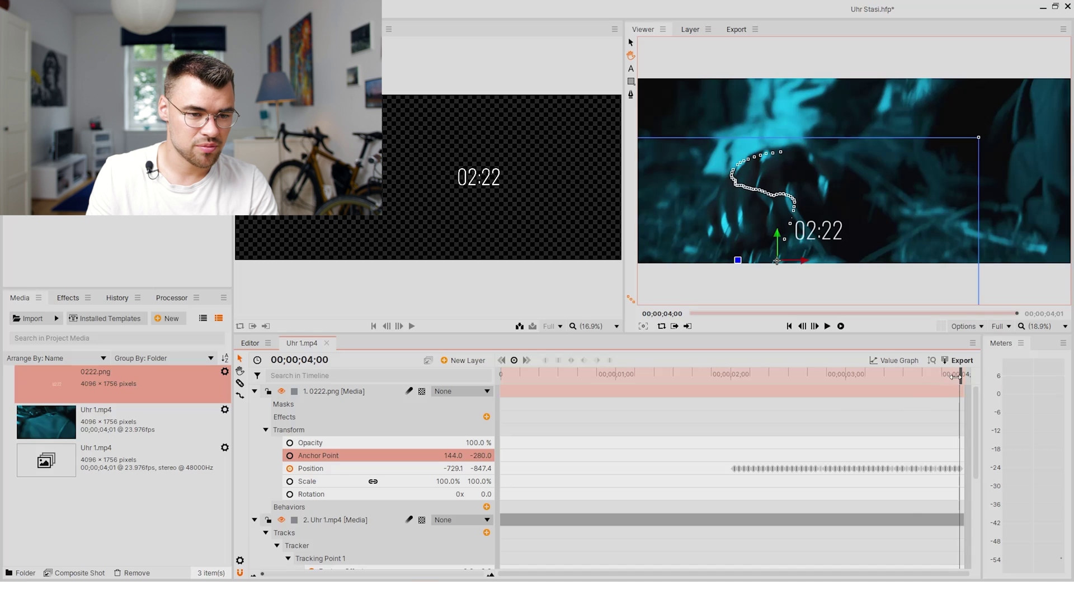
{"action": "left_click_drag", "start_coordinate": [956, 376], "coordinate": [739, 379]}
{"action": "key", "text": "space"}
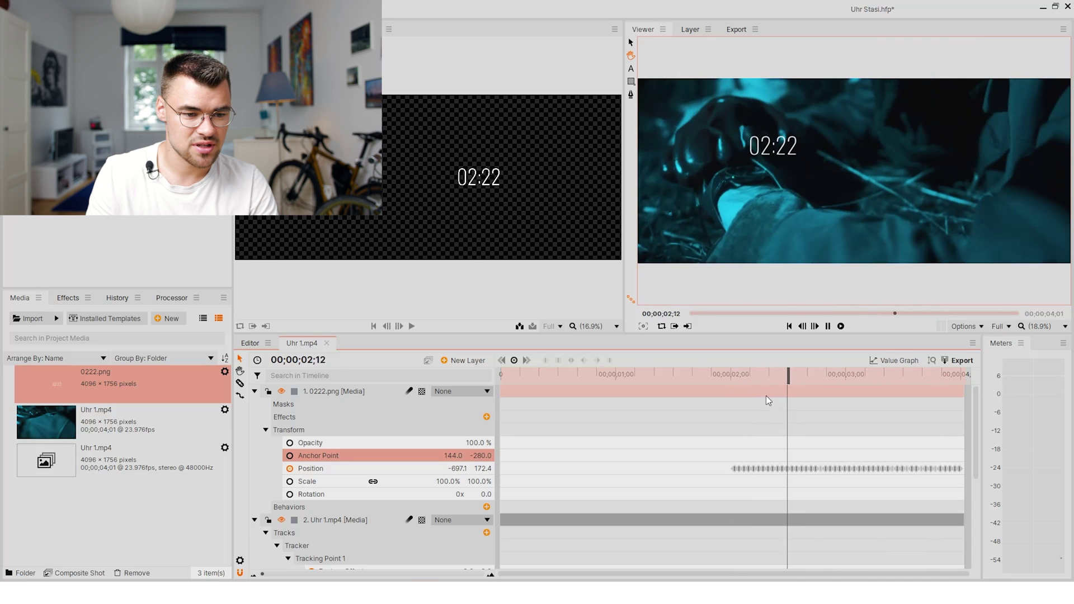
{"action": "key", "text": "space"}
{"action": "left_click_drag", "start_coordinate": [831, 377], "coordinate": [865, 384]}
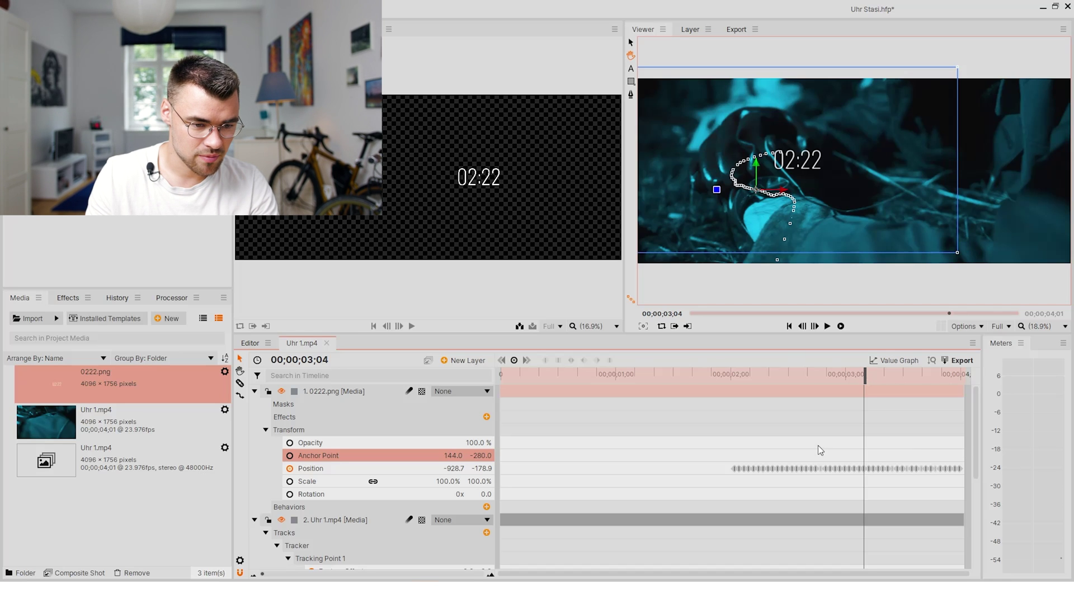
{"action": "left_click_drag", "start_coordinate": [743, 374], "coordinate": [735, 374]}
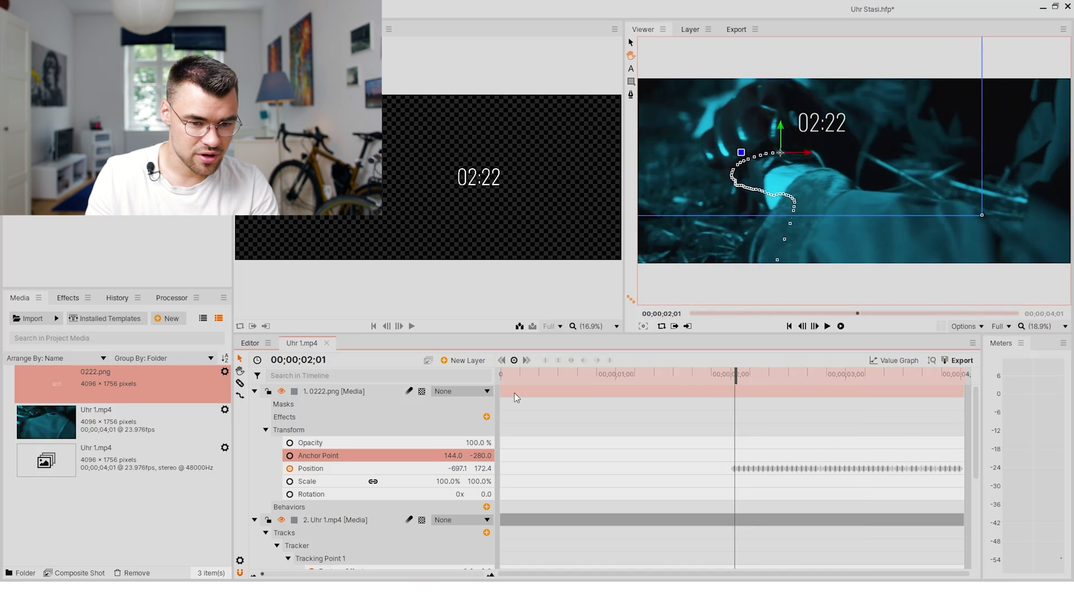
Open the Export dropdown above the timeline
{"action": "left_click", "coordinate": [969, 363]}
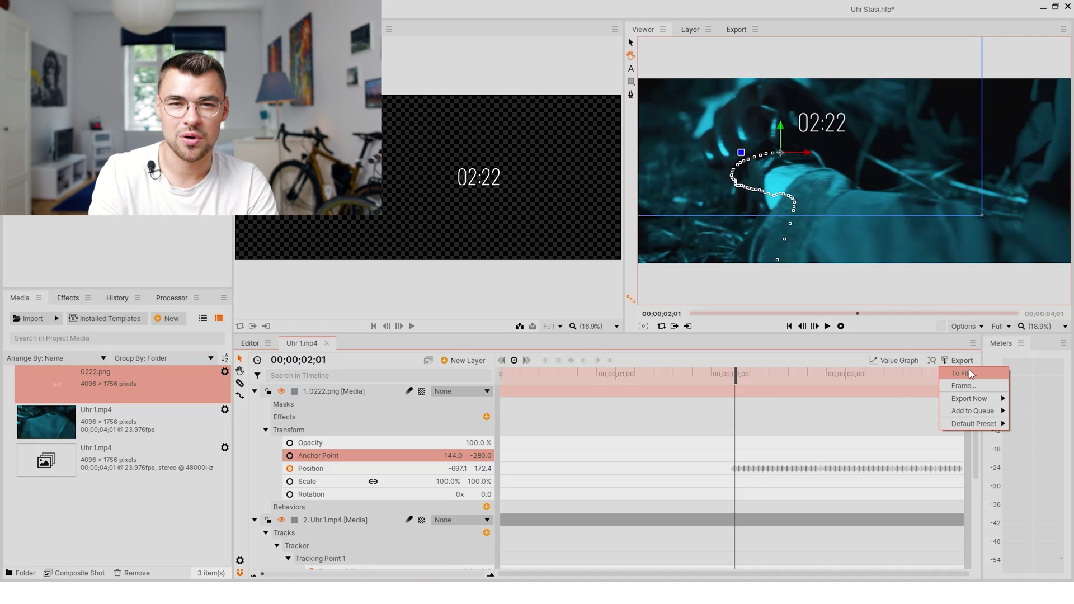